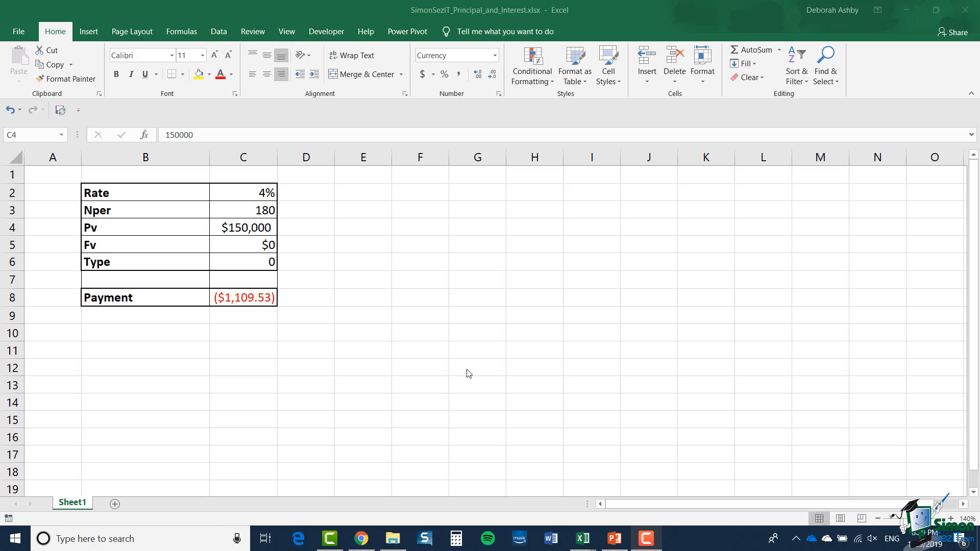
{"action": "left_click", "coordinate": [256, 298]}
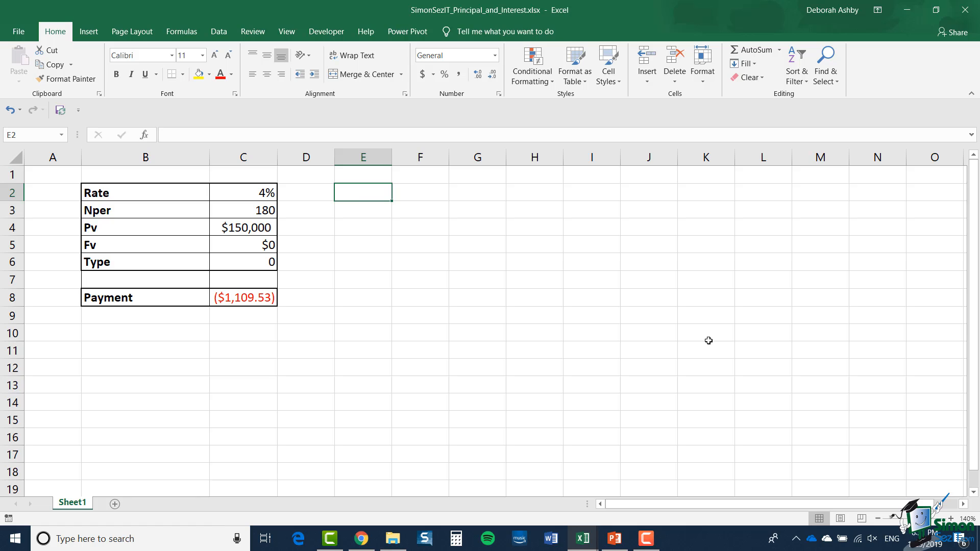
Enter the period numbers 1 and 2 in cells E2 and E3.
{"action": "type", "text": "1"}
{"action": "key", "text": "Return"}
{"action": "type", "text": "2"}
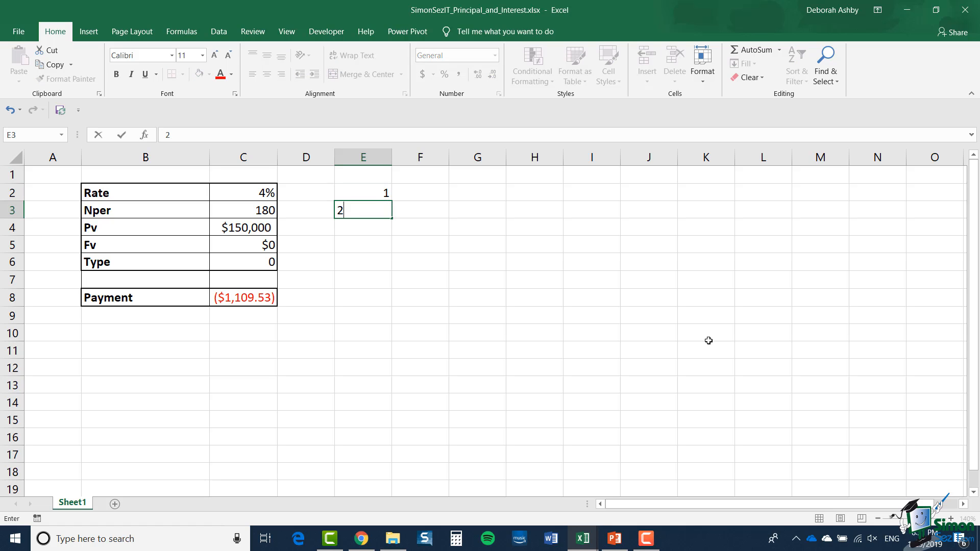
{"action": "key", "text": "Return"}
Fill a linear series down column E from the 1 in E2, with step value 1 and stop value 180.
{"action": "key", "text": "Up"}
{"action": "key", "text": "Up"}
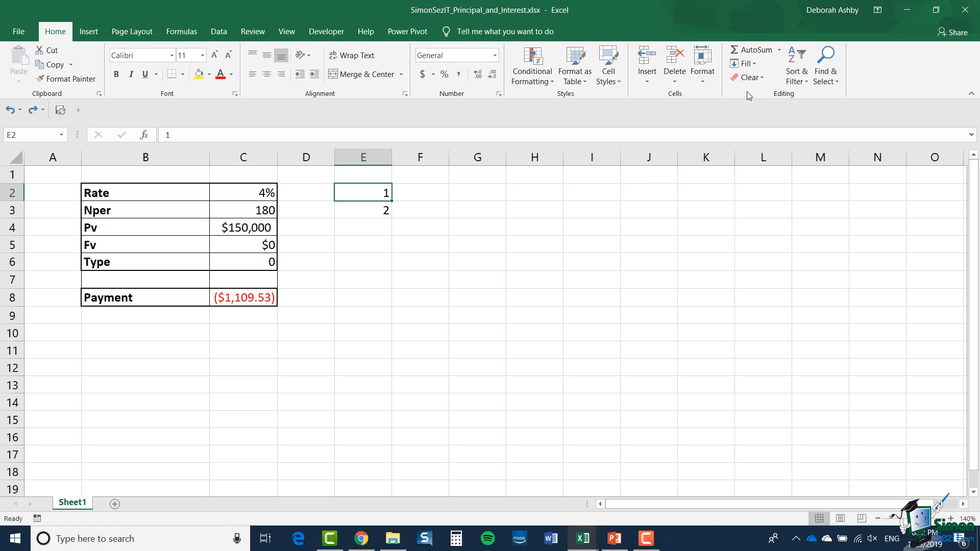
{"action": "left_click", "coordinate": [753, 65]}
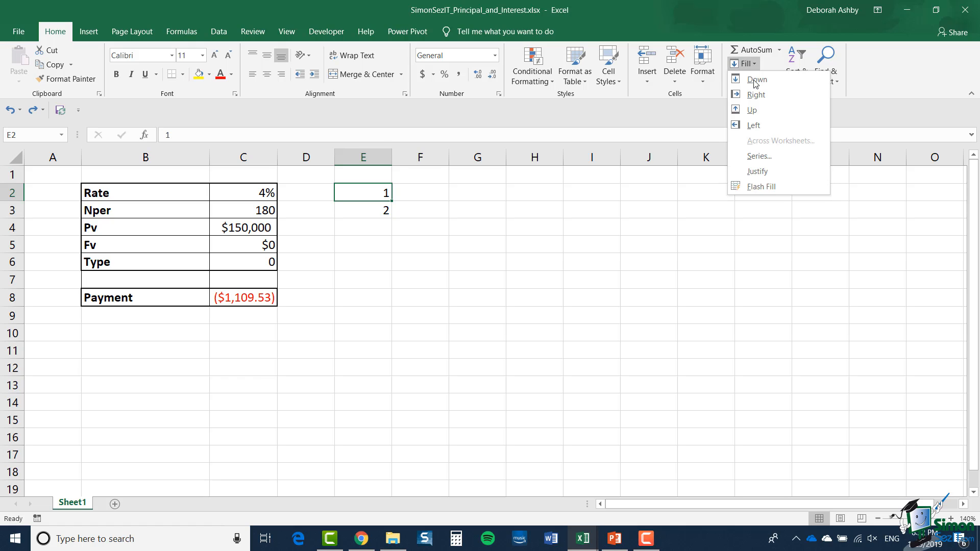
{"action": "left_click", "coordinate": [755, 157]}
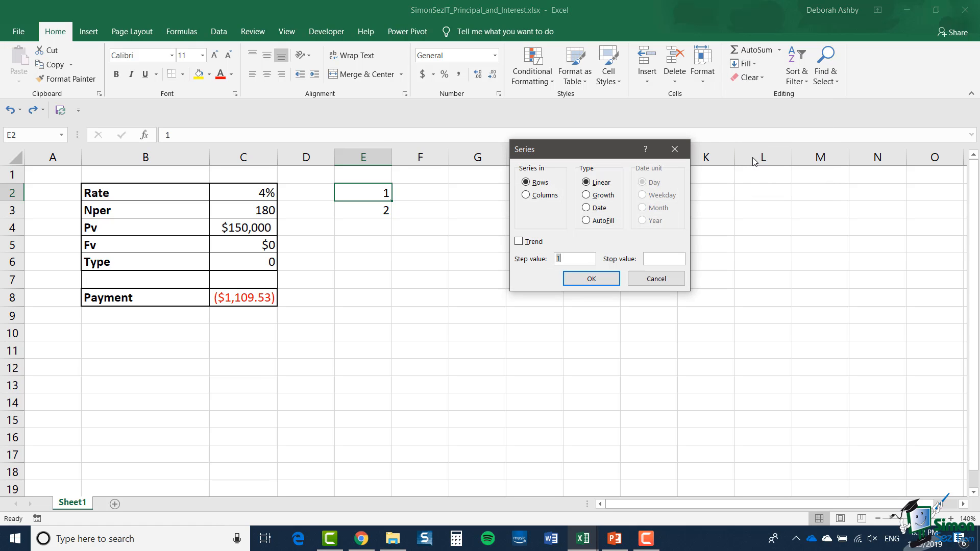
{"action": "left_click", "coordinate": [527, 196]}
{"action": "left_click", "coordinate": [653, 258]}
{"action": "type", "text": "180"}
{"action": "left_click", "coordinate": [601, 279]}
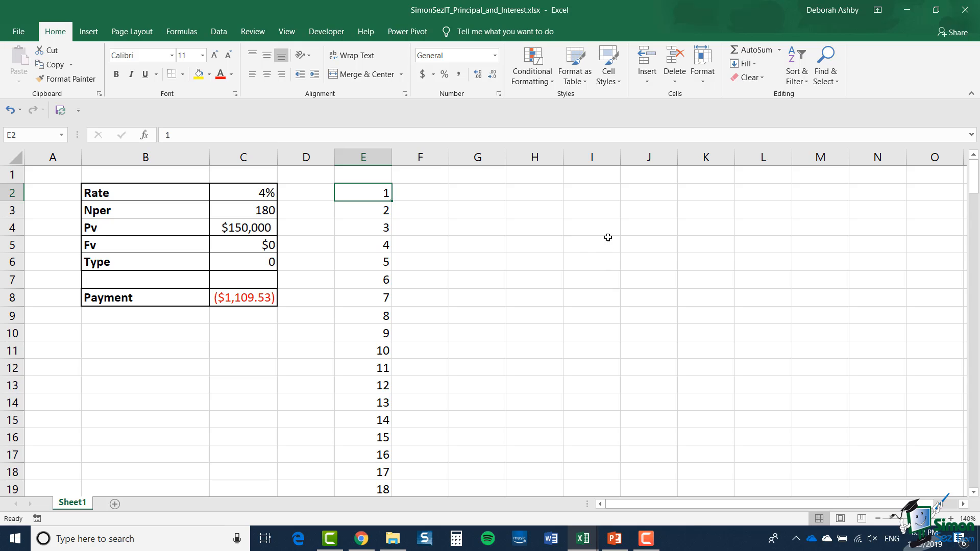
Enter the header Principal in cell F1.
{"action": "left_click", "coordinate": [415, 176]}
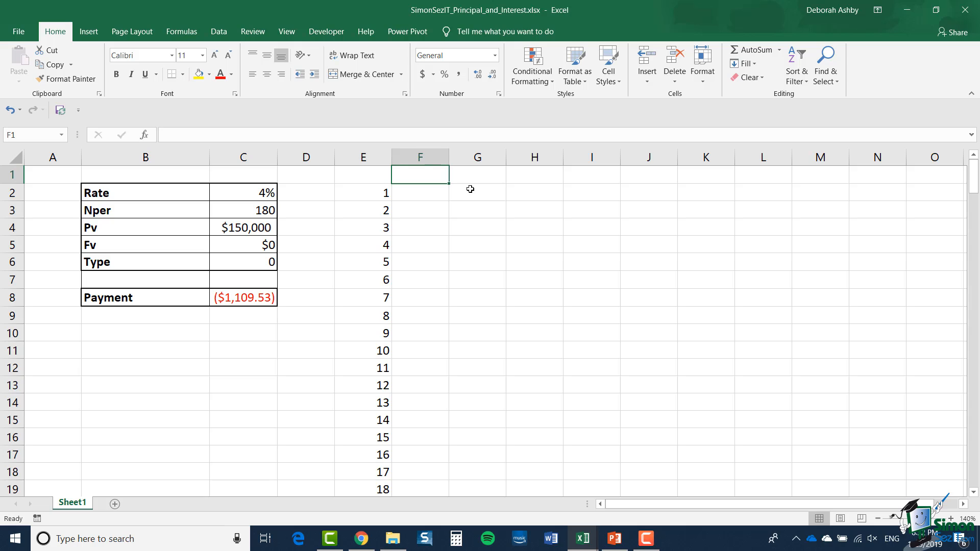
{"action": "type", "text": "p"}
{"action": "key", "text": "BackSpace"}
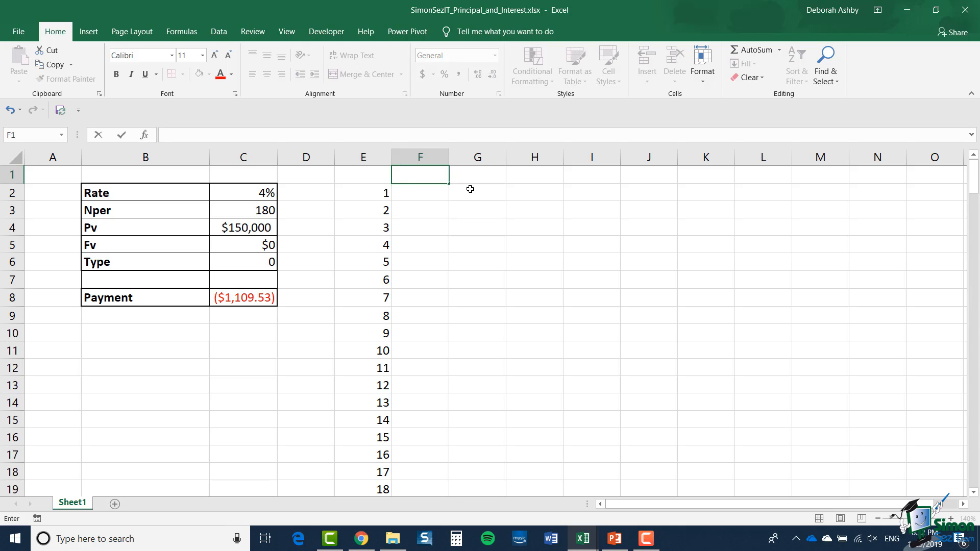
{"action": "type", "text": "Principal"}
{"action": "key", "text": "Return"}
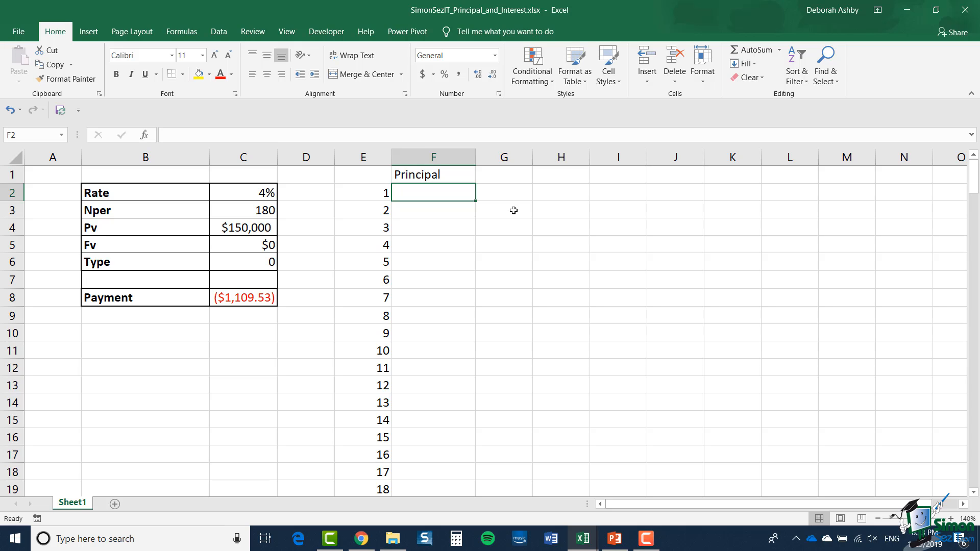
Start a PPMT formula in F2 using the function arguments dialog and set its Rate to C2/12.
{"action": "type", "text": "="}
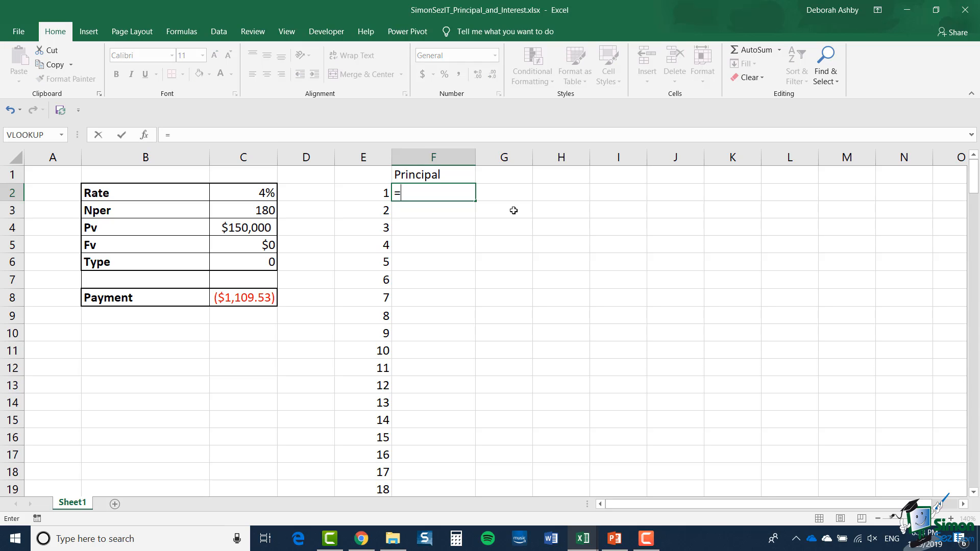
{"action": "type", "text": "P"}
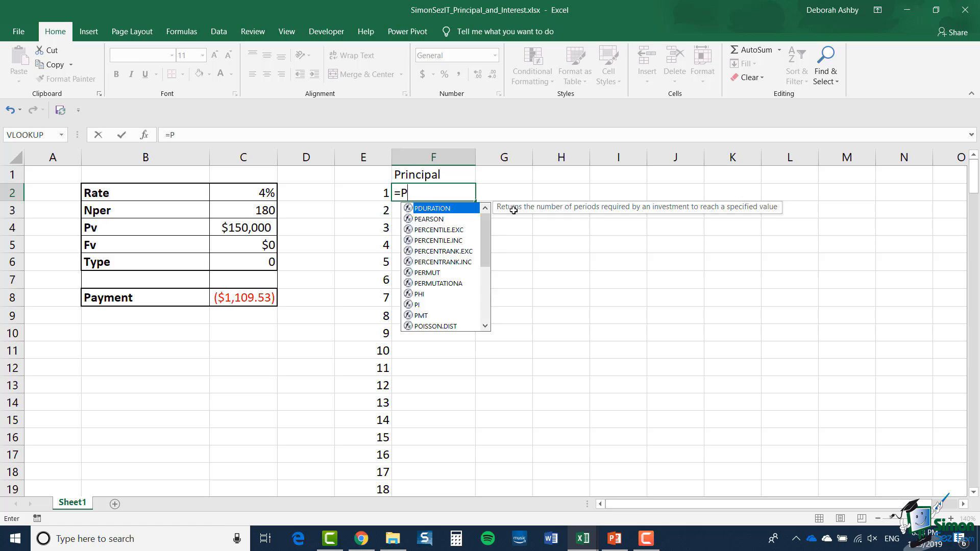
{"action": "type", "text": "PMT("}
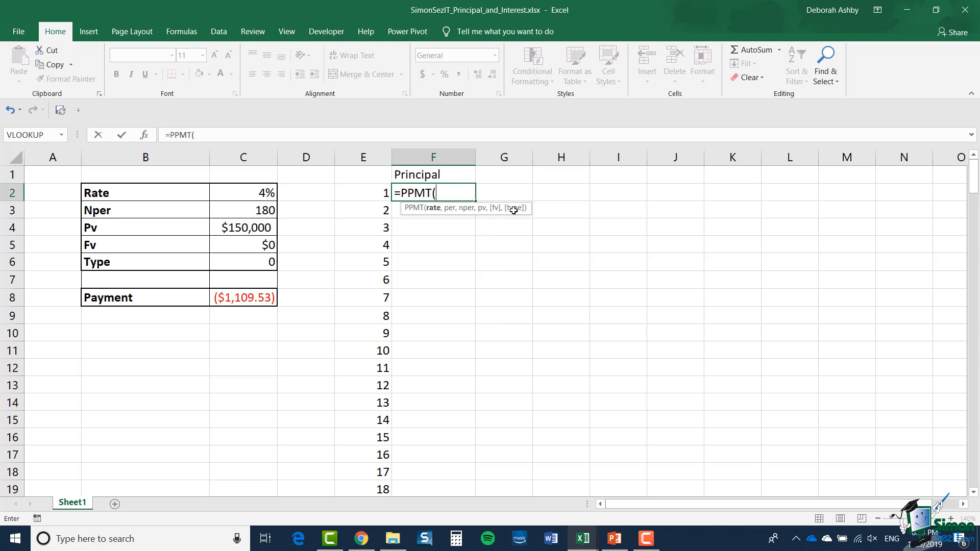
{"action": "left_click", "coordinate": [145, 135]}
{"action": "left_click_drag", "start_coordinate": [575, 110], "coordinate": [587, 230]}
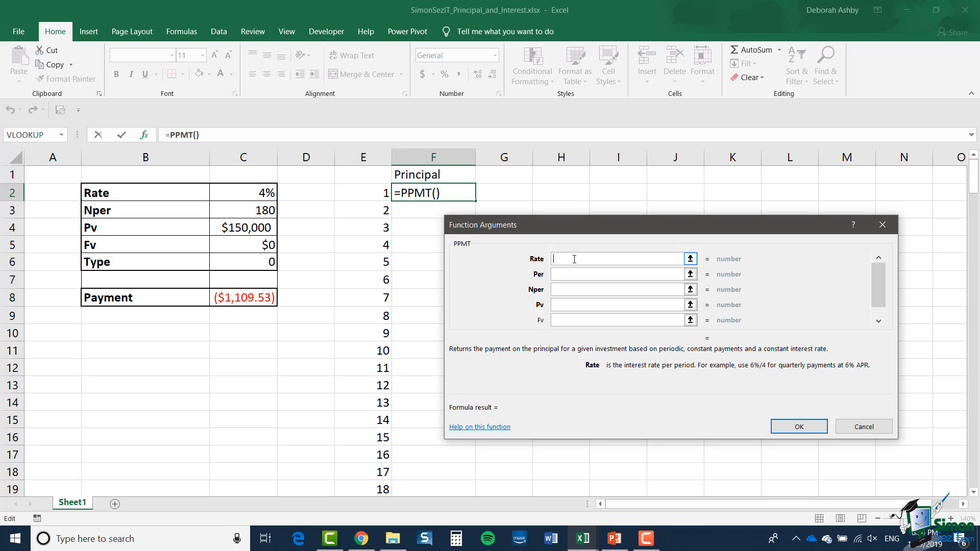
{"action": "left_click", "coordinate": [236, 189]}
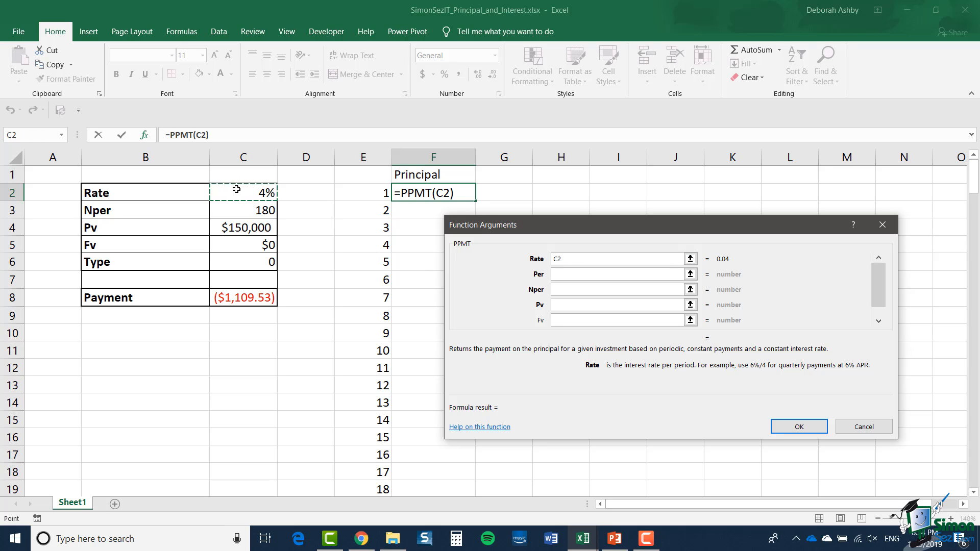
{"action": "type", "text": "/12"}
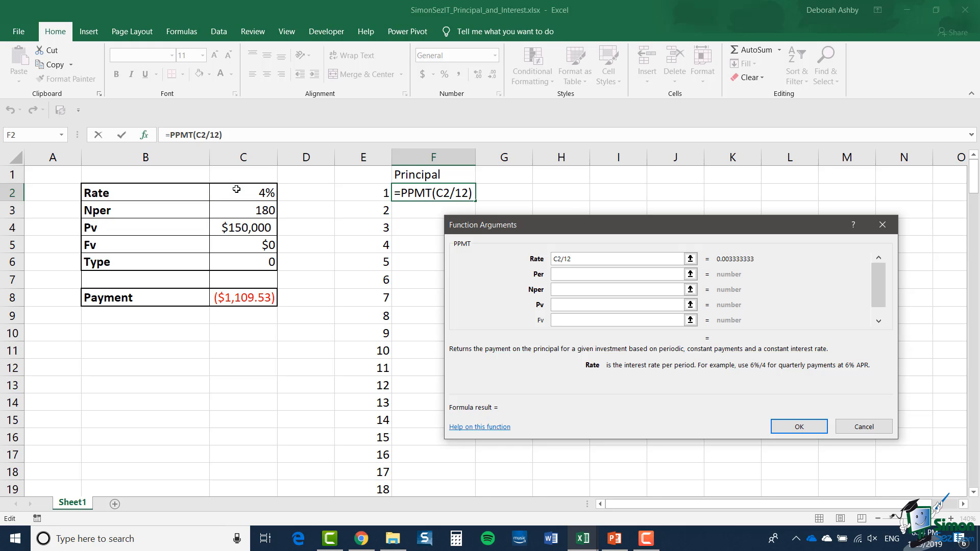
Complete the PPMT formula with Per E2, Nper C3, Pv C4 and Fv C5.
{"action": "left_click", "coordinate": [558, 277]}
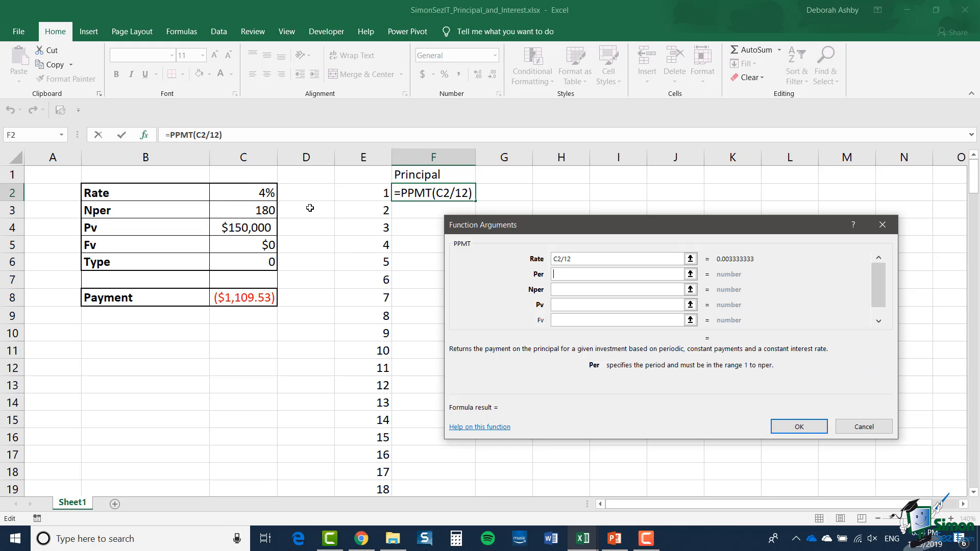
{"action": "left_click", "coordinate": [351, 193]}
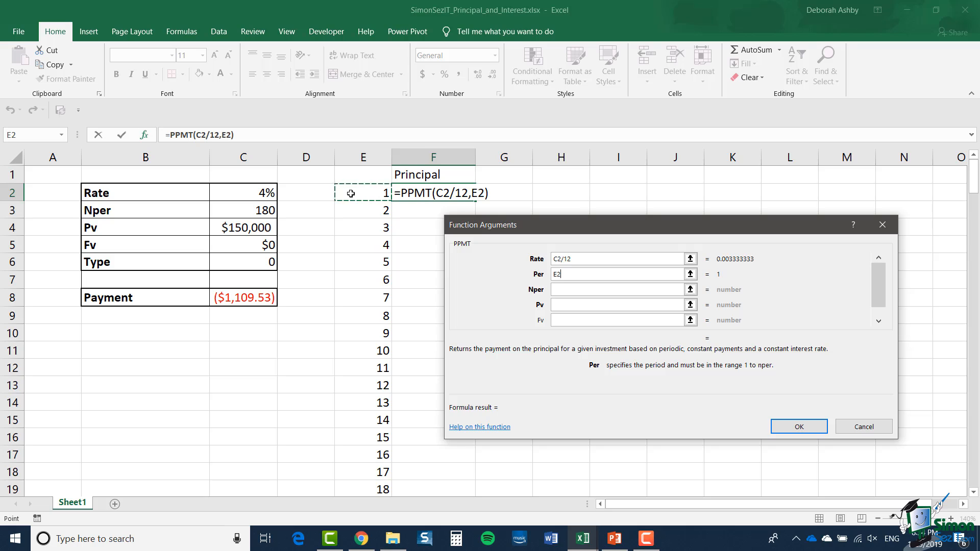
{"action": "left_click", "coordinate": [559, 288]}
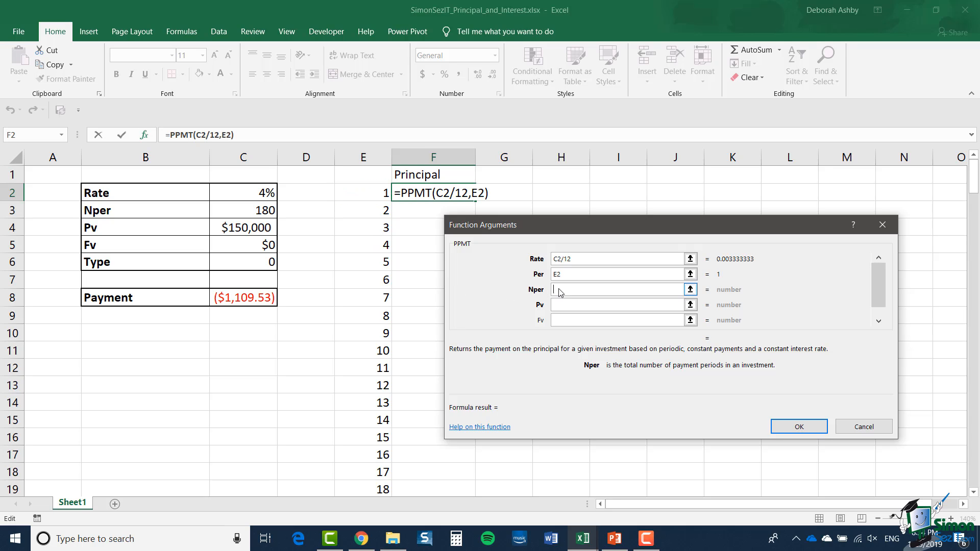
{"action": "left_click", "coordinate": [235, 213]}
{"action": "key", "text": "Tab"}
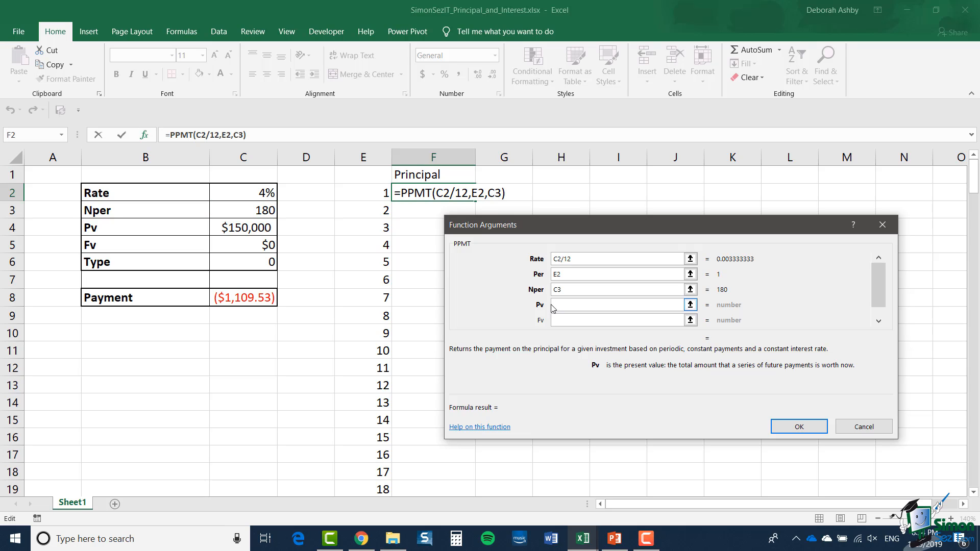
{"action": "left_click", "coordinate": [232, 231]}
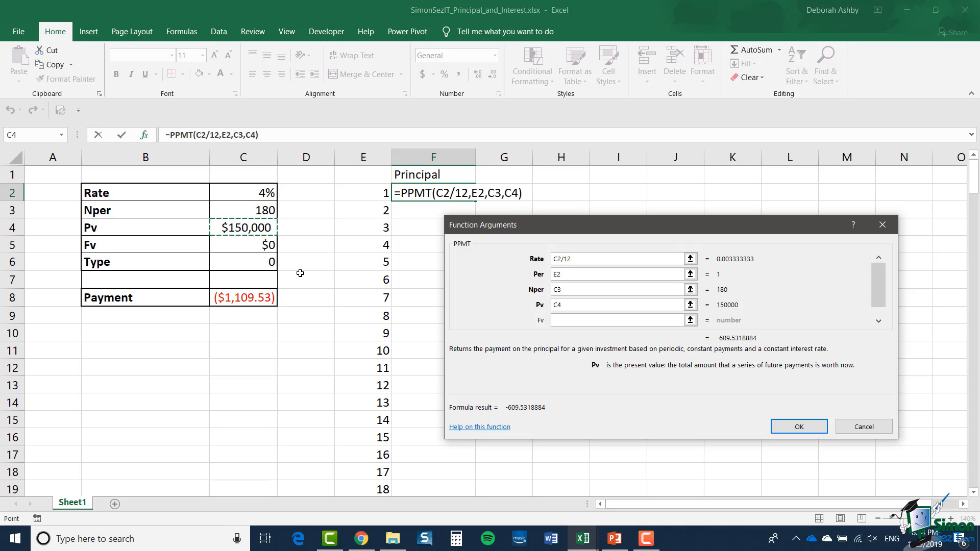
{"action": "key", "text": "Tab"}
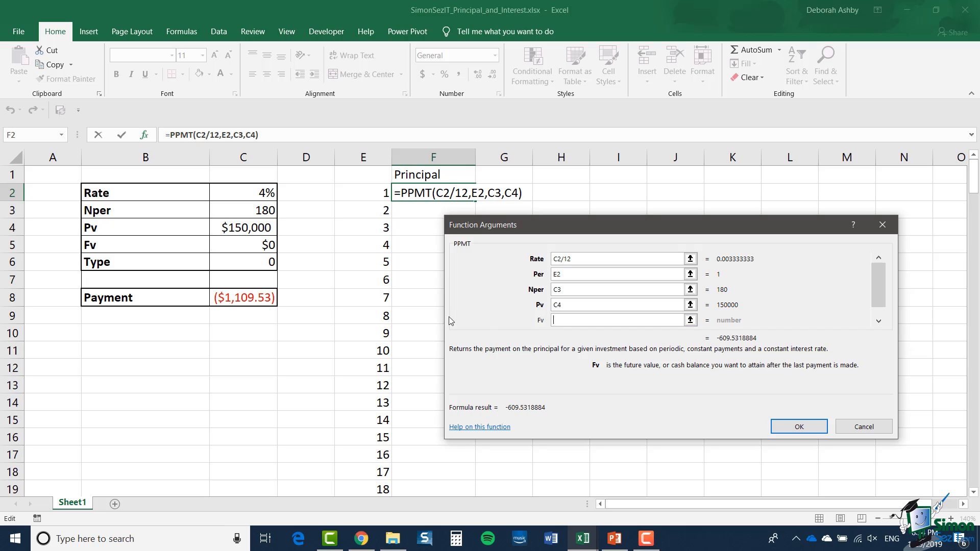
{"action": "left_click", "coordinate": [248, 247]}
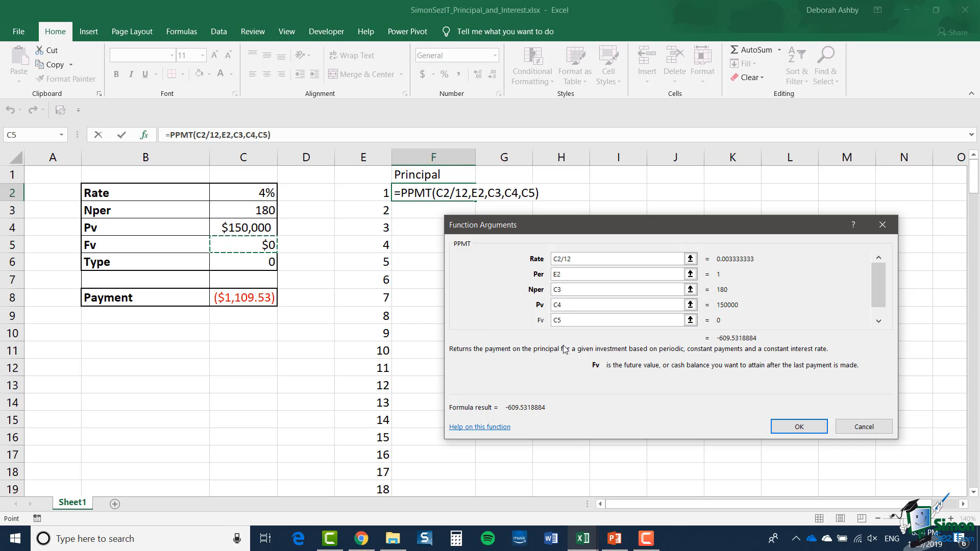
{"action": "left_click", "coordinate": [800, 427]}
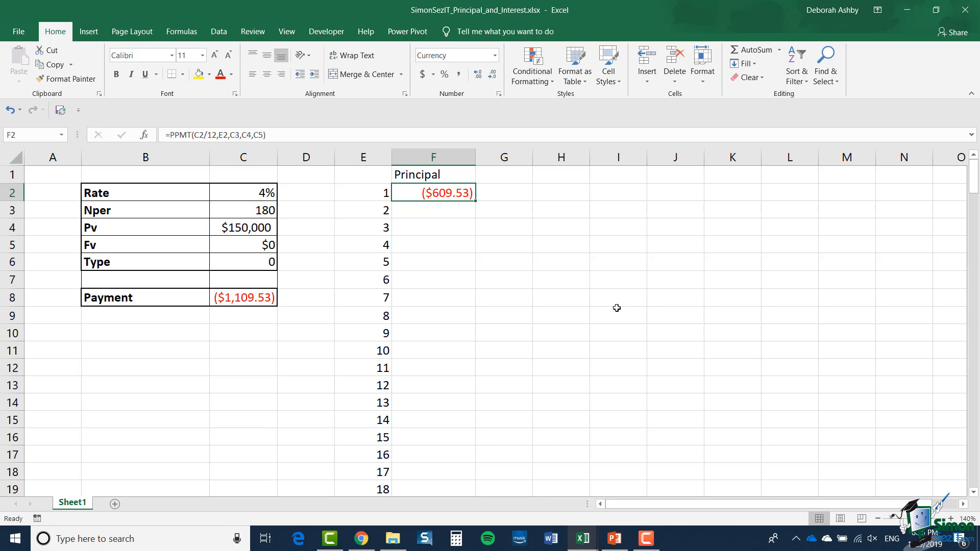
Enter the header Interest in cell G1 and widen column G.
{"action": "left_click", "coordinate": [507, 177]}
{"action": "type", "text": "In"}
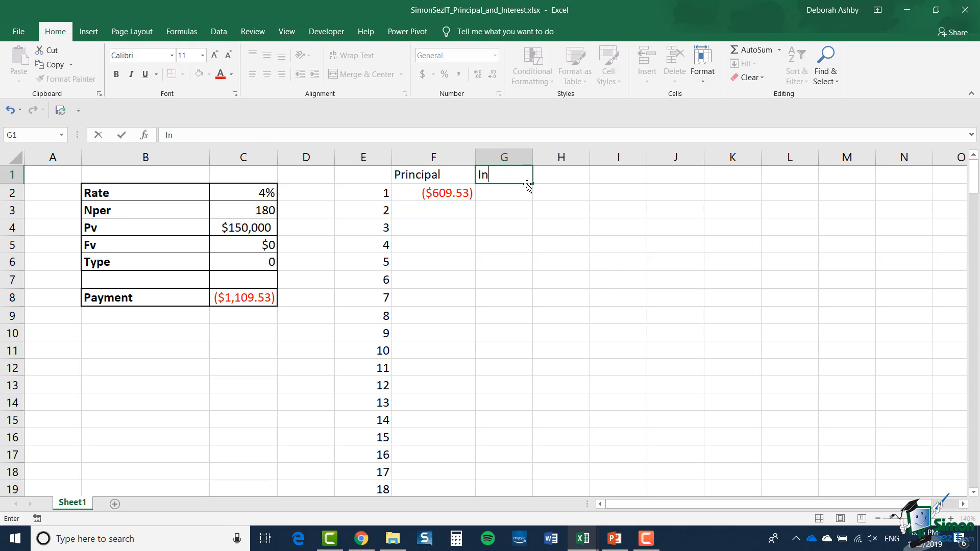
{"action": "type", "text": "terest"}
{"action": "key", "text": "Return"}
{"action": "left_click_drag", "start_coordinate": [533, 157], "coordinate": [556, 157]}
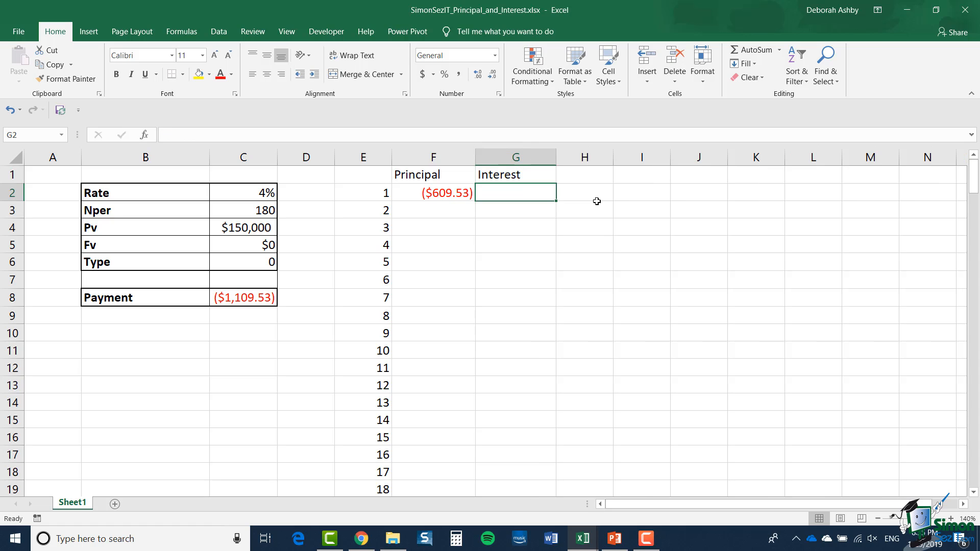
Start an IPMT formula in G2 using the function arguments dialog and set its Rate to C2/12.
{"action": "type", "text": "=I"}
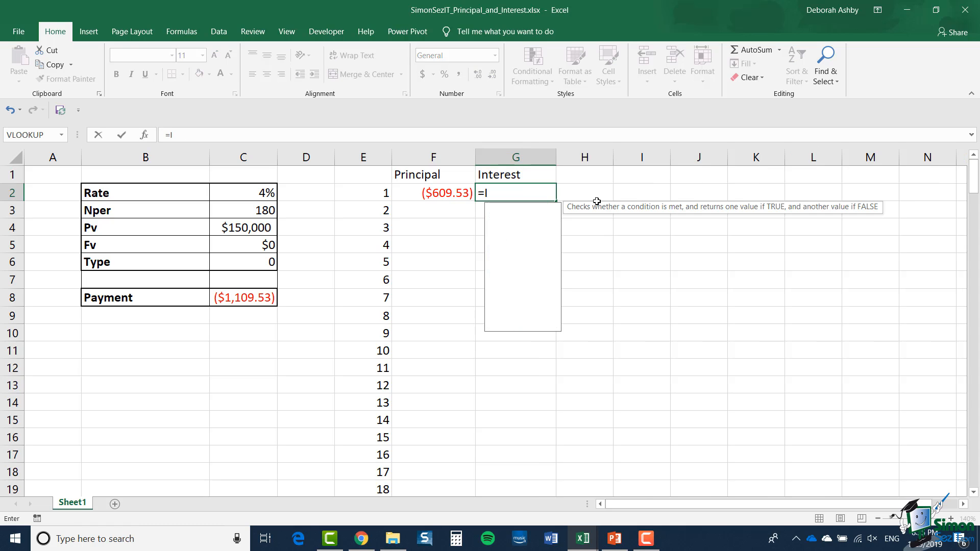
{"action": "type", "text": "PMT("}
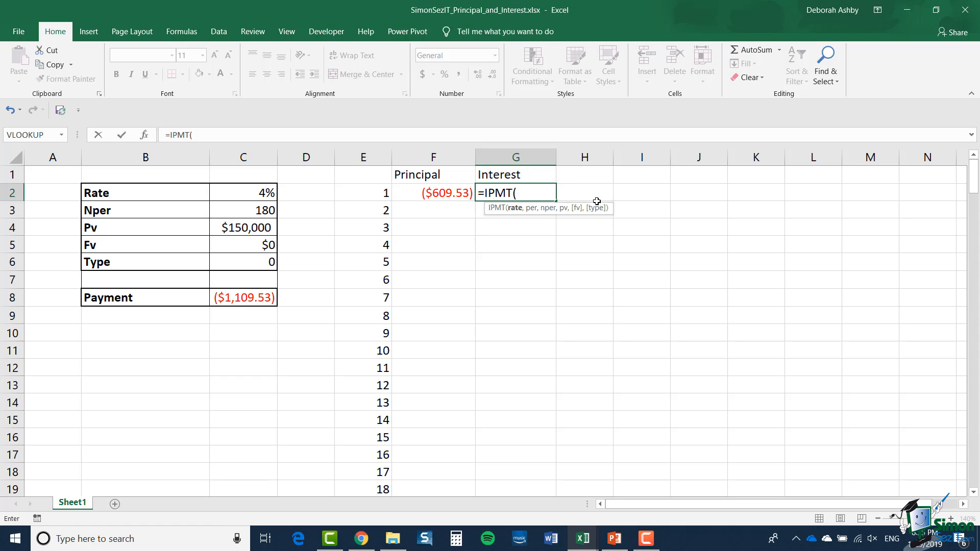
{"action": "left_click", "coordinate": [145, 135]}
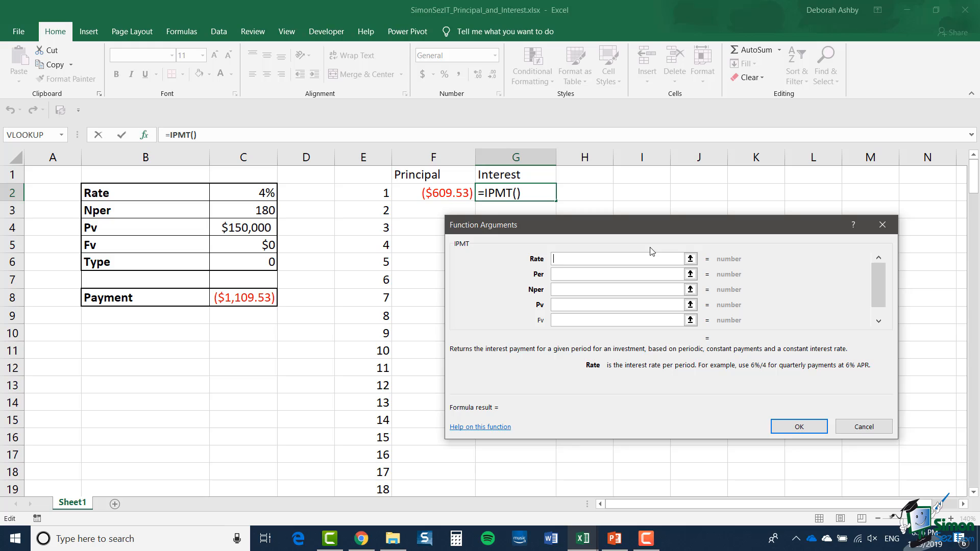
{"action": "left_click", "coordinate": [254, 197]}
{"action": "type", "text": "/12"}
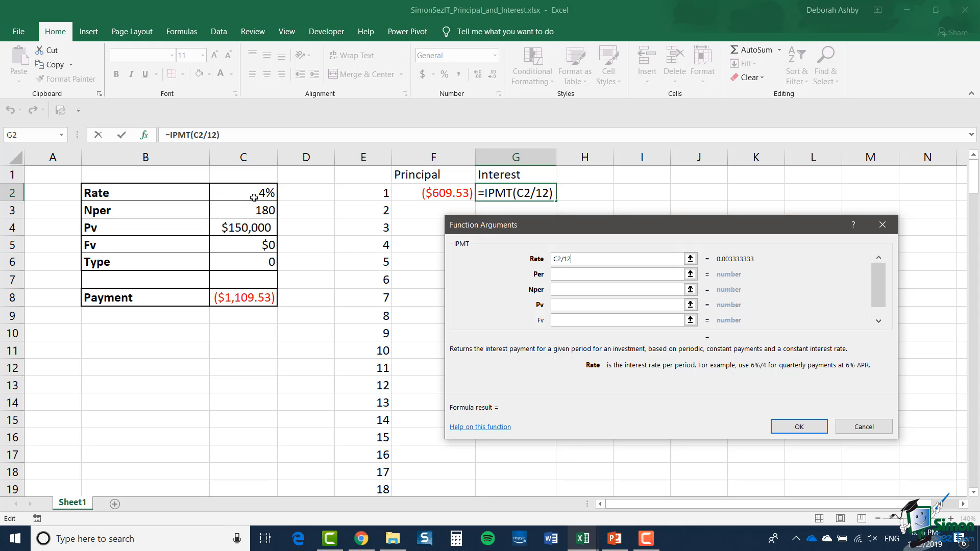
Complete the IPMT formula with Per E2, Nper C3, Pv C4 and Fv C5.
{"action": "key", "text": "Tab"}
{"action": "left_click", "coordinate": [361, 194]}
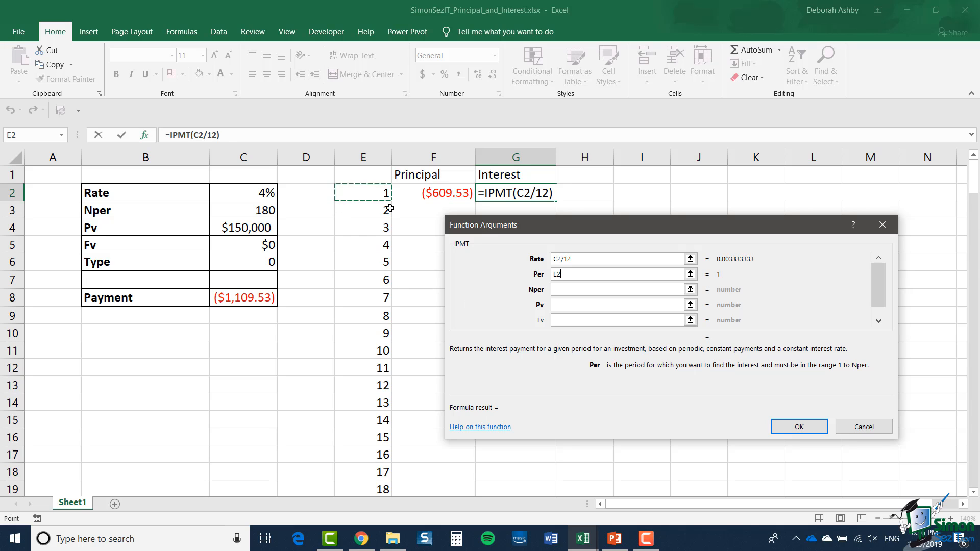
{"action": "left_click", "coordinate": [566, 289]}
{"action": "left_click", "coordinate": [236, 212]}
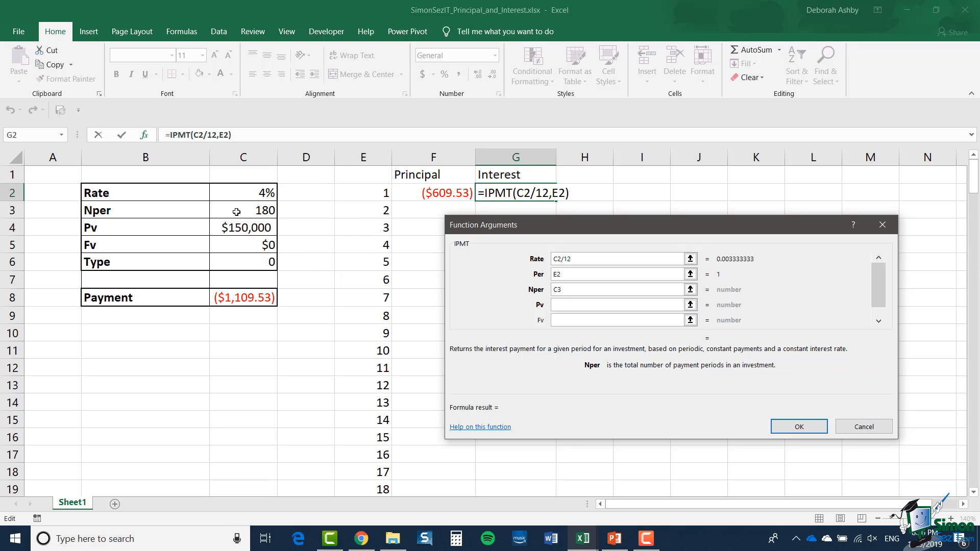
{"action": "left_click", "coordinate": [587, 307]}
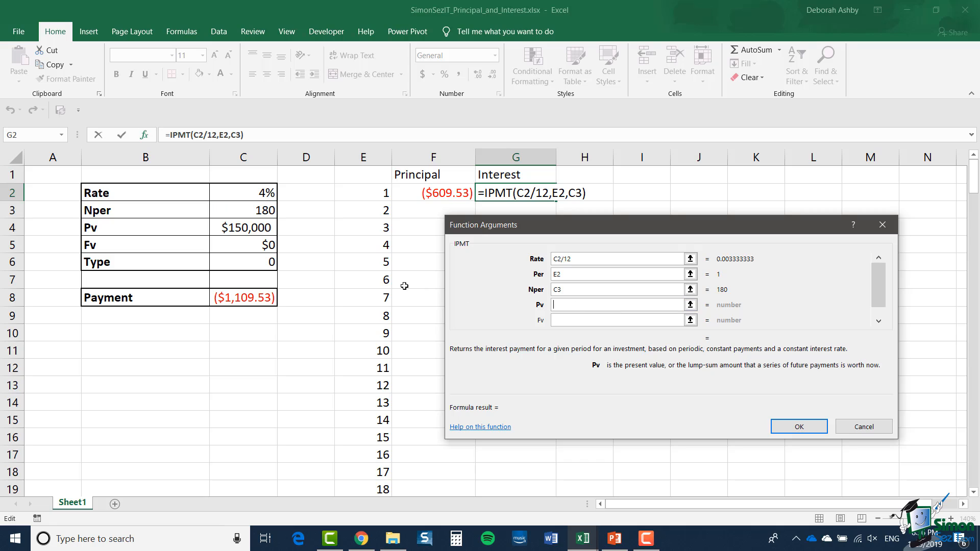
{"action": "left_click", "coordinate": [253, 228]}
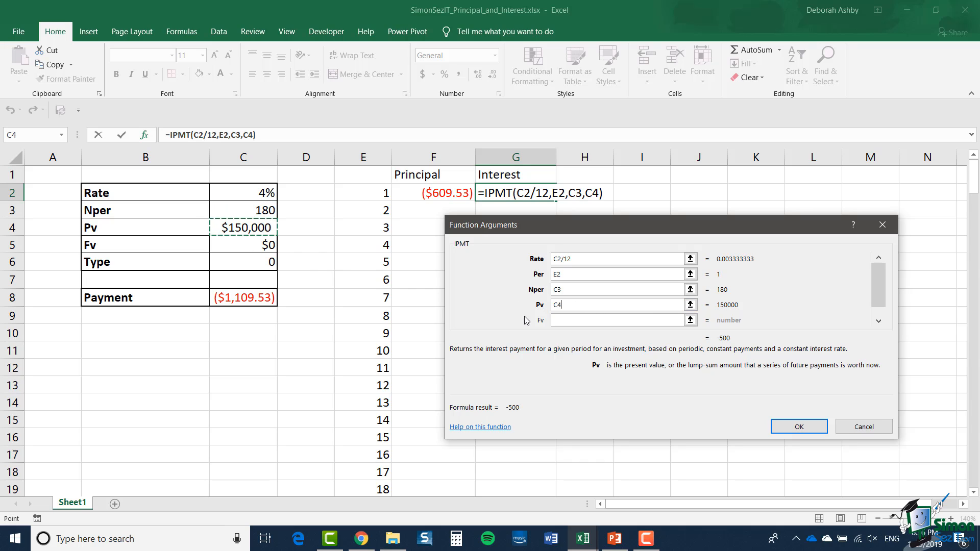
{"action": "left_click", "coordinate": [558, 319]}
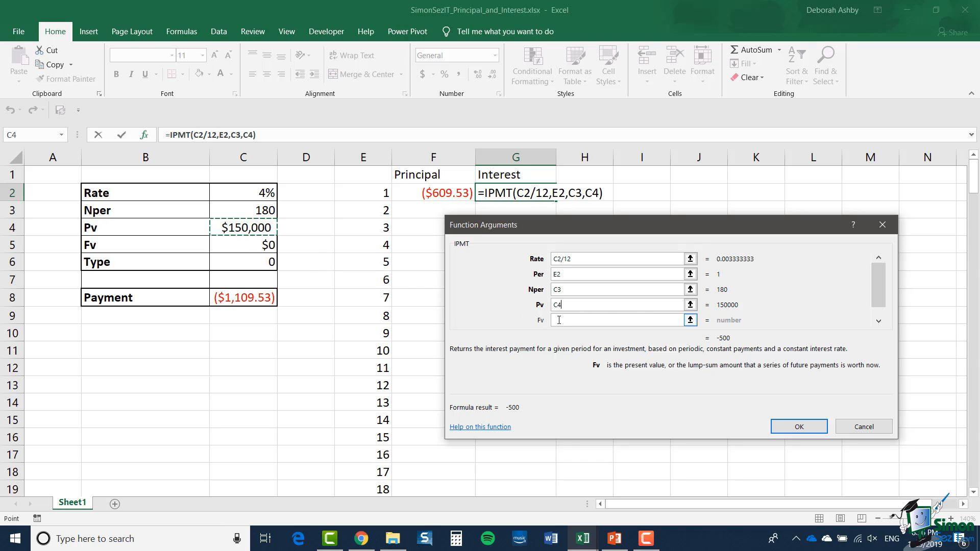
{"action": "left_click", "coordinate": [249, 249]}
{"action": "left_click", "coordinate": [800, 427]}
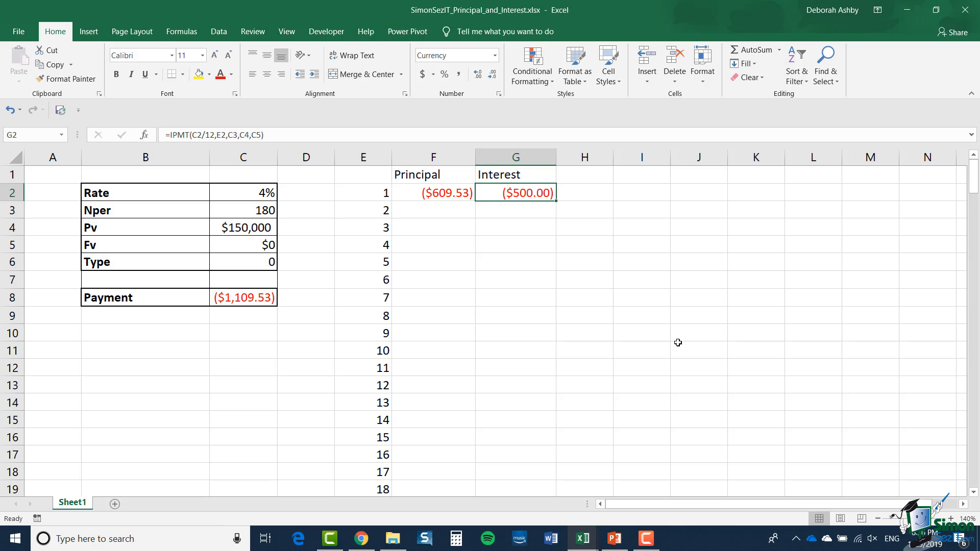
Edit the PPMT formula's arguments in F2 to lock the rows: Rate C$2/12, Nper C$3, Pv C$4 and Fv C$5.
{"action": "key", "text": "Left"}
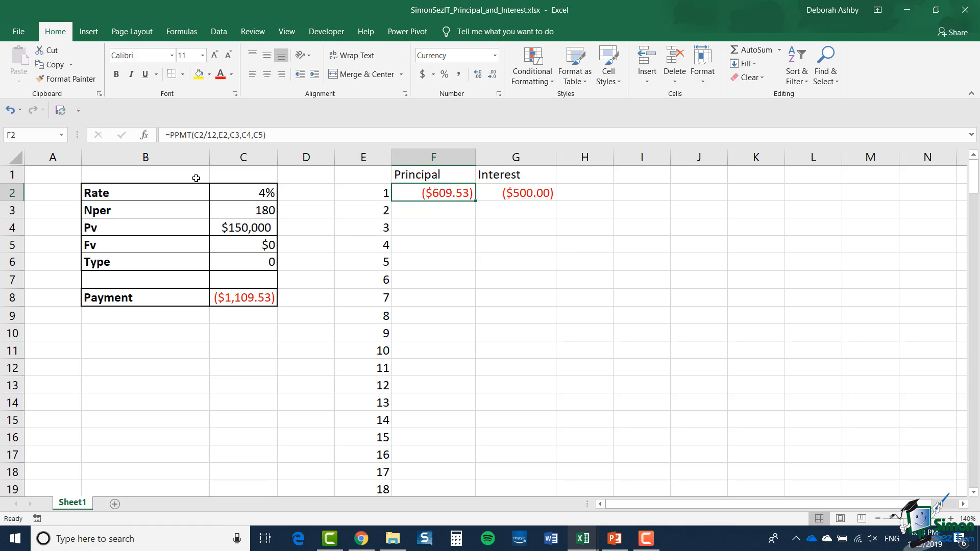
{"action": "left_click", "coordinate": [145, 136]}
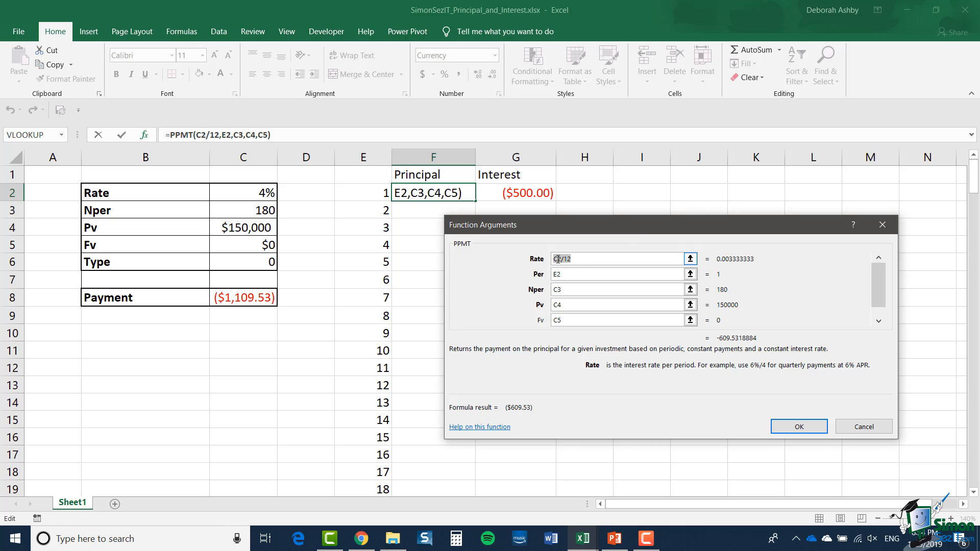
{"action": "left_click", "coordinate": [583, 257]}
{"action": "type", "text": "$"}
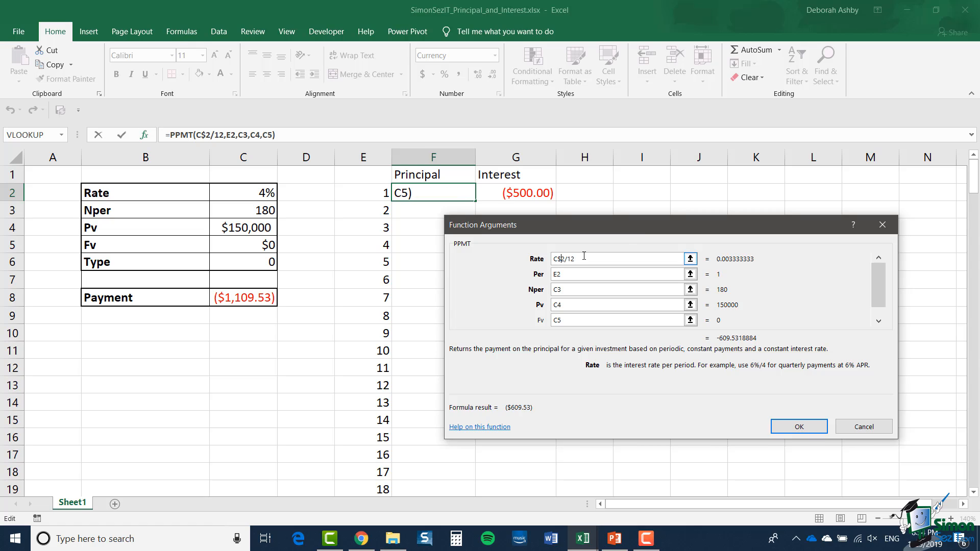
{"action": "left_click", "coordinate": [584, 274]}
{"action": "left_click", "coordinate": [585, 289]}
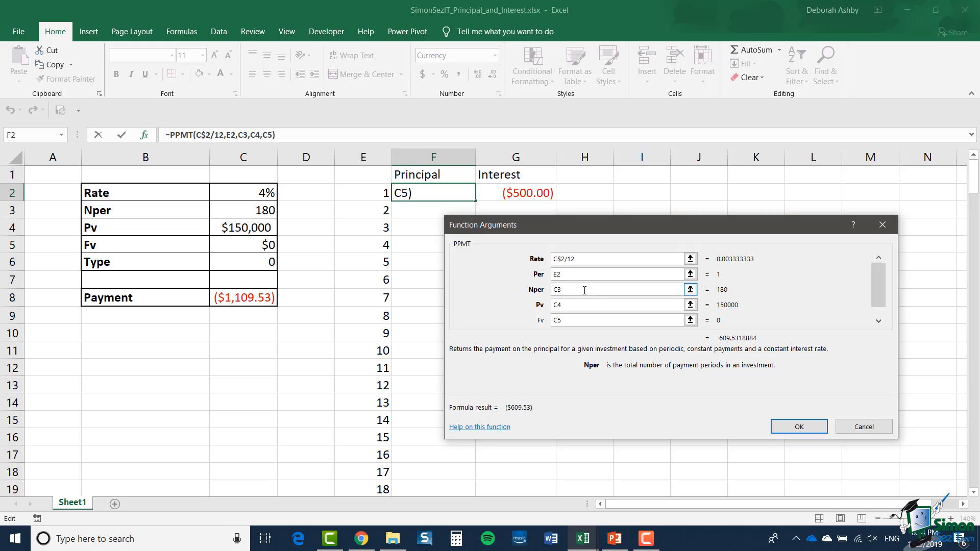
{"action": "type", "text": "$"}
{"action": "left_click", "coordinate": [559, 306]}
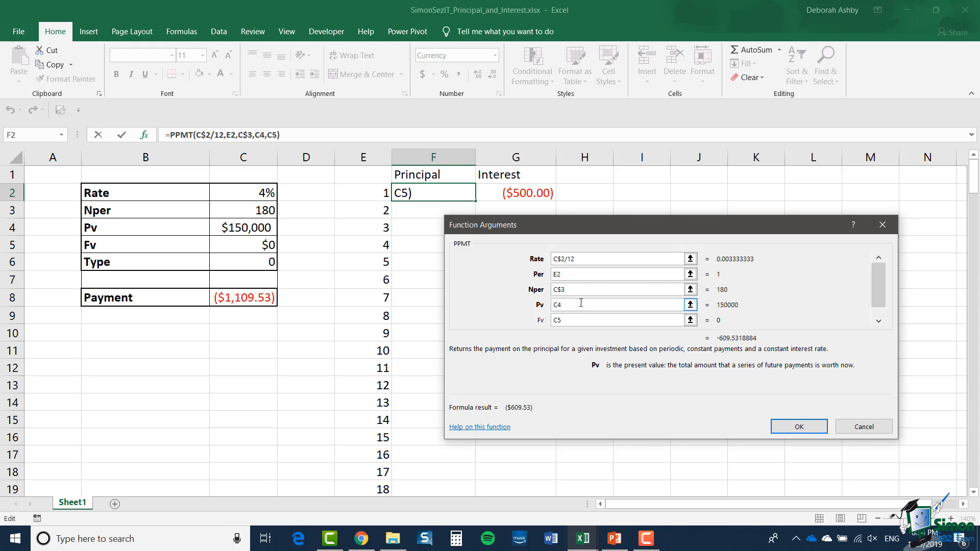
{"action": "type", "text": "$"}
{"action": "left_click", "coordinate": [558, 320]}
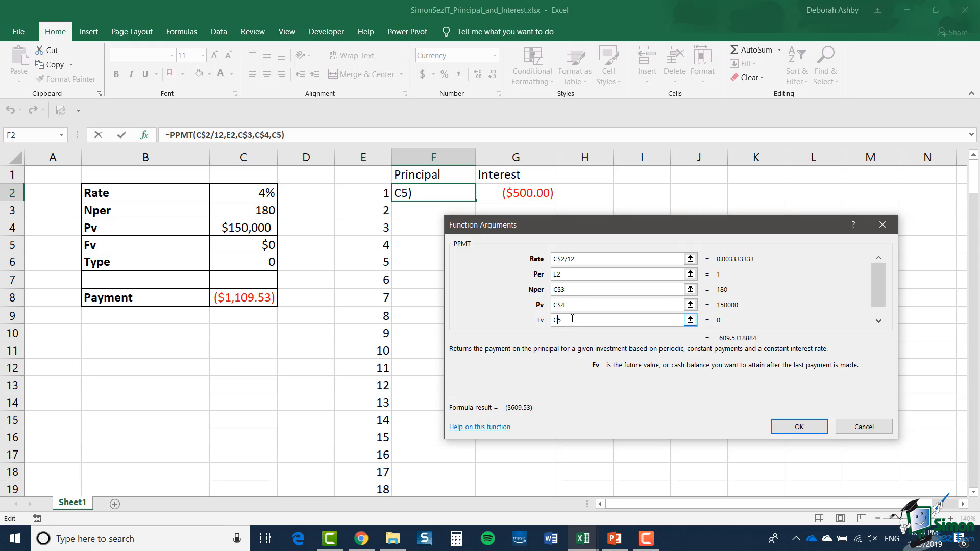
{"action": "type", "text": "$"}
{"action": "left_click", "coordinate": [799, 427]}
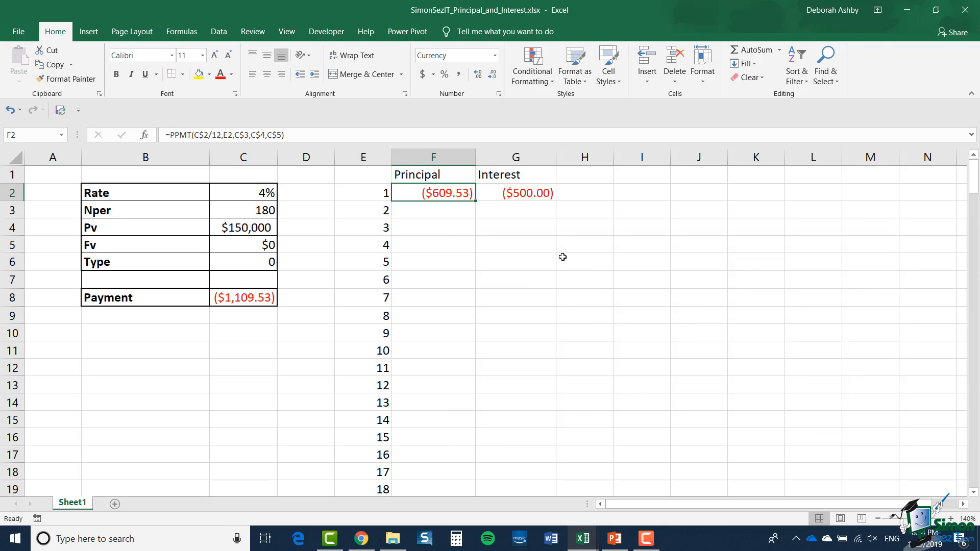
Edit the IPMT formula's arguments in G2 to lock the rows: Rate C$2/12, Nper C$3, Pv C$4 and Fv C$5.
{"action": "left_click", "coordinate": [519, 193]}
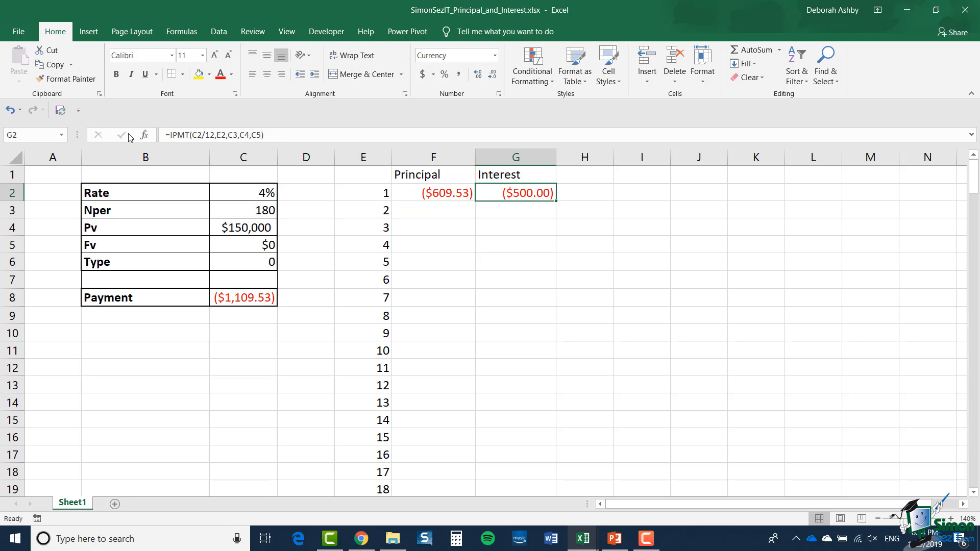
{"action": "left_click", "coordinate": [148, 137]}
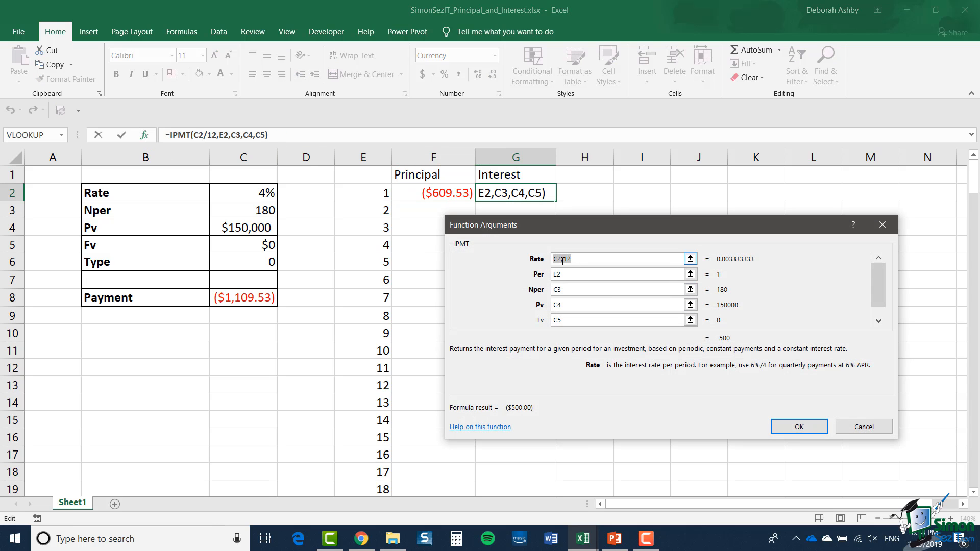
{"action": "left_click", "coordinate": [560, 260]}
{"action": "type", "text": "$"}
{"action": "left_click", "coordinate": [560, 290]}
{"action": "type", "text": "$"}
{"action": "left_click", "coordinate": [557, 304]}
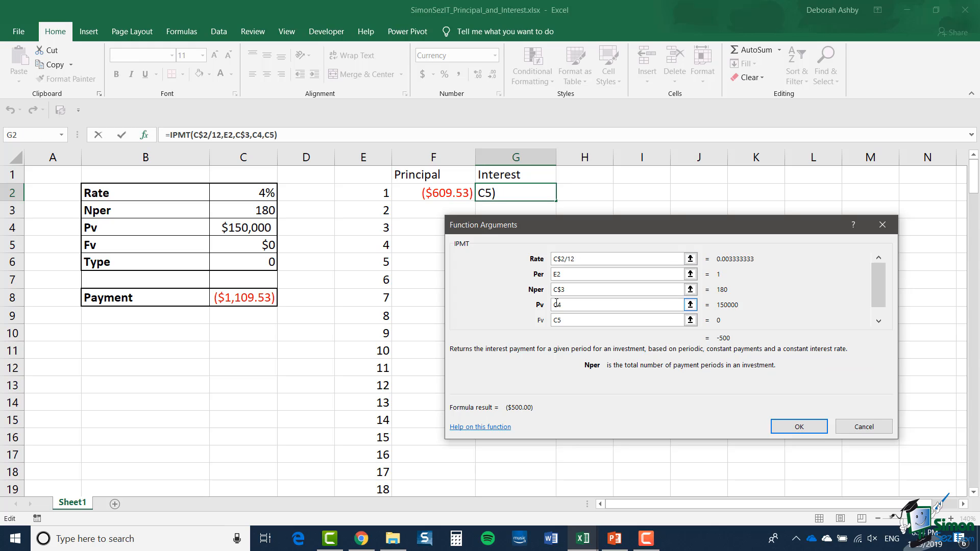
{"action": "type", "text": "$"}
{"action": "left_click", "coordinate": [556, 320]}
{"action": "type", "text": "$"}
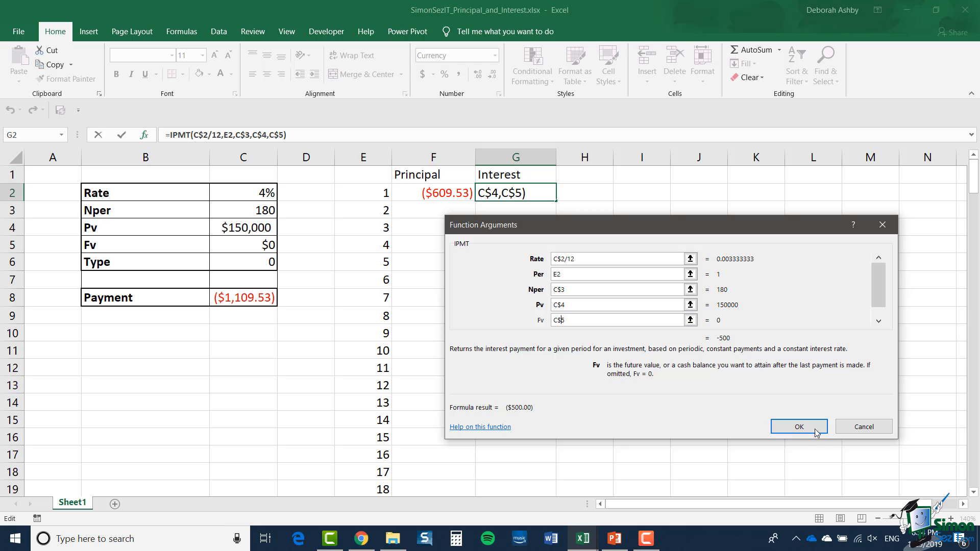
{"action": "left_click", "coordinate": [794, 429]}
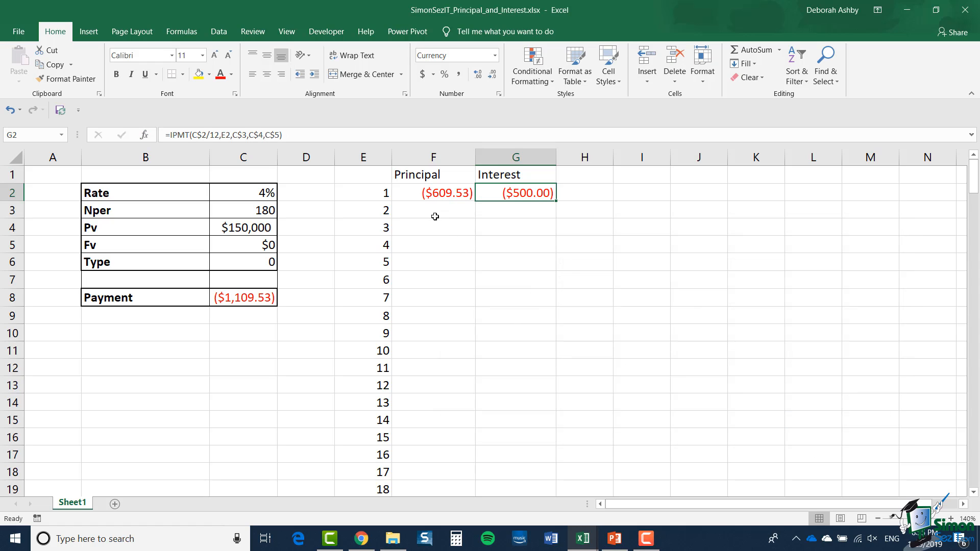
Fill the Principal and Interest formulas in F2:G2 down through all 180 periods.
{"action": "left_click_drag", "start_coordinate": [427, 193], "coordinate": [516, 193]}
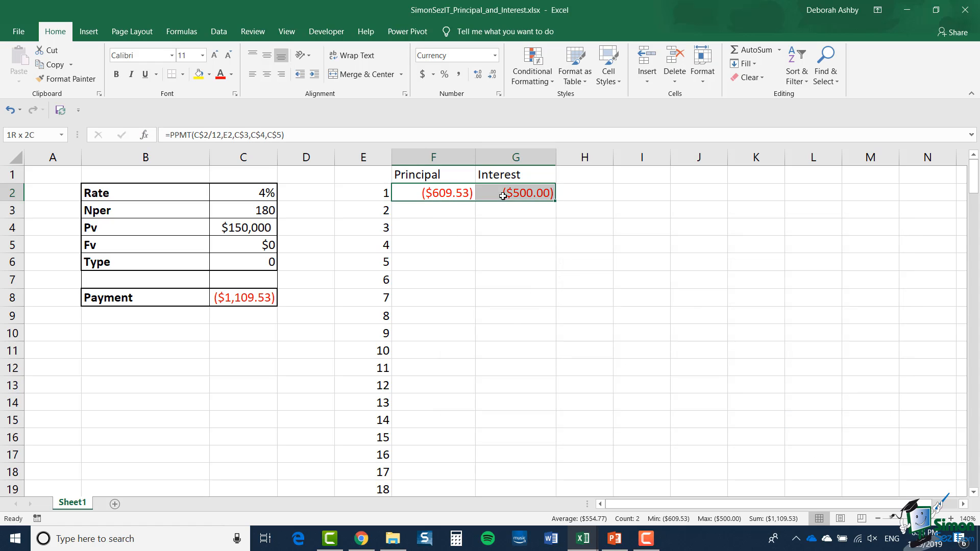
{"action": "double_click", "coordinate": [558, 202]}
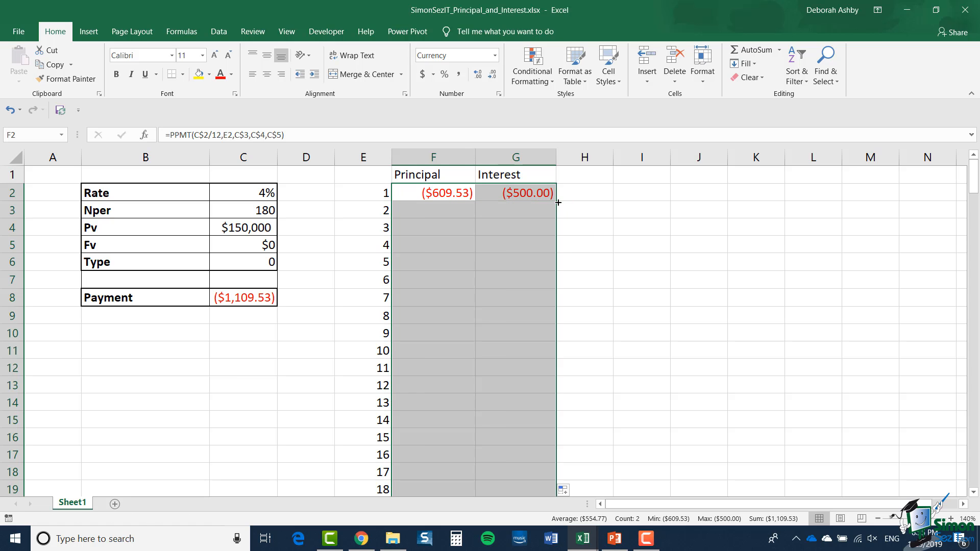
{"action": "left_click", "coordinate": [540, 315]}
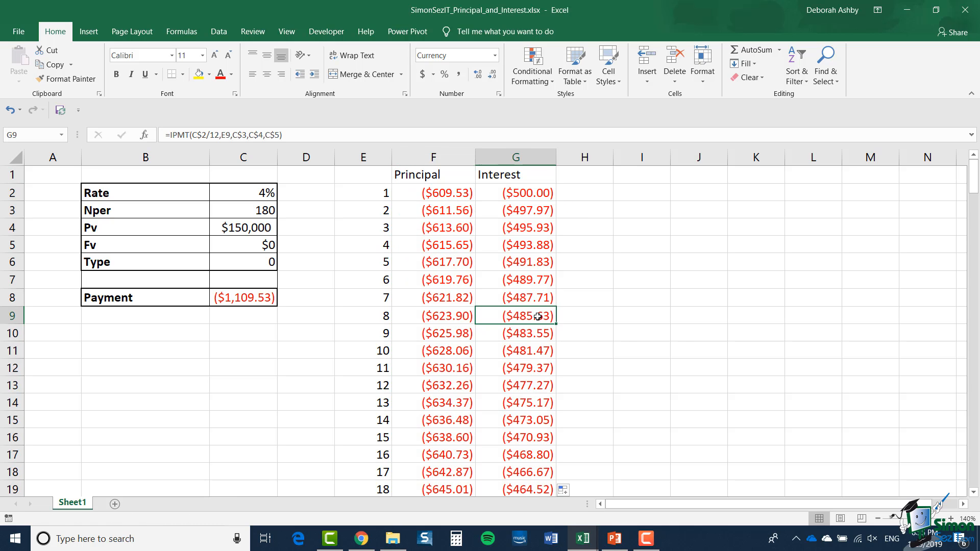
Total the Principal and Interest columns with AutoSum in row 182, directly below period 180.
{"action": "key", "text": "ctrl+Down"}
{"action": "scroll", "coordinate": [537, 315], "scroll_direction": "down", "scroll_amount": 3}
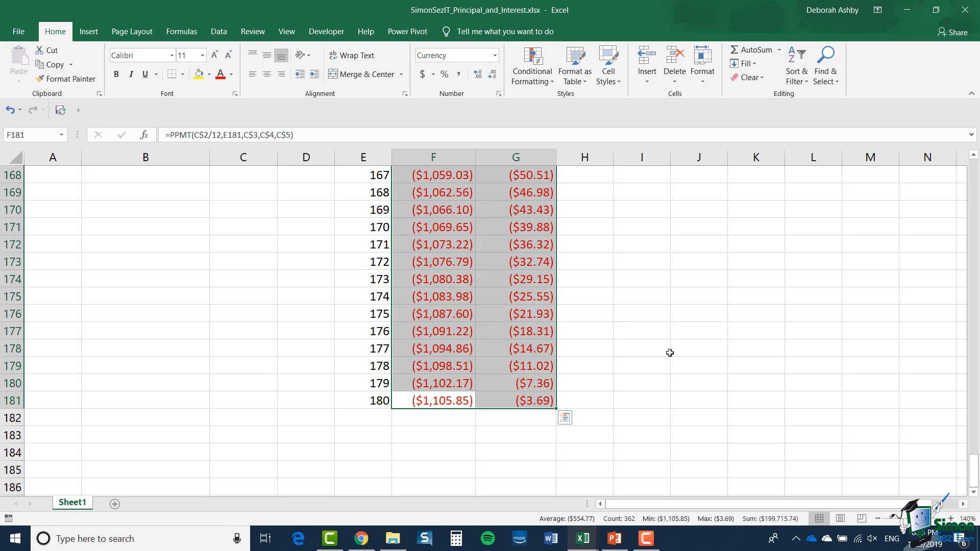
{"action": "left_click", "coordinate": [781, 51]}
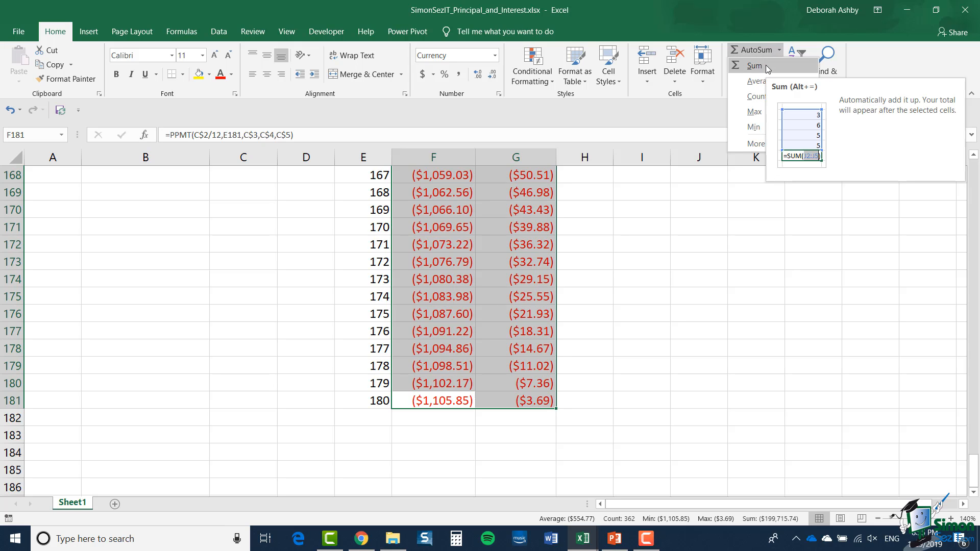
{"action": "left_click", "coordinate": [767, 67]}
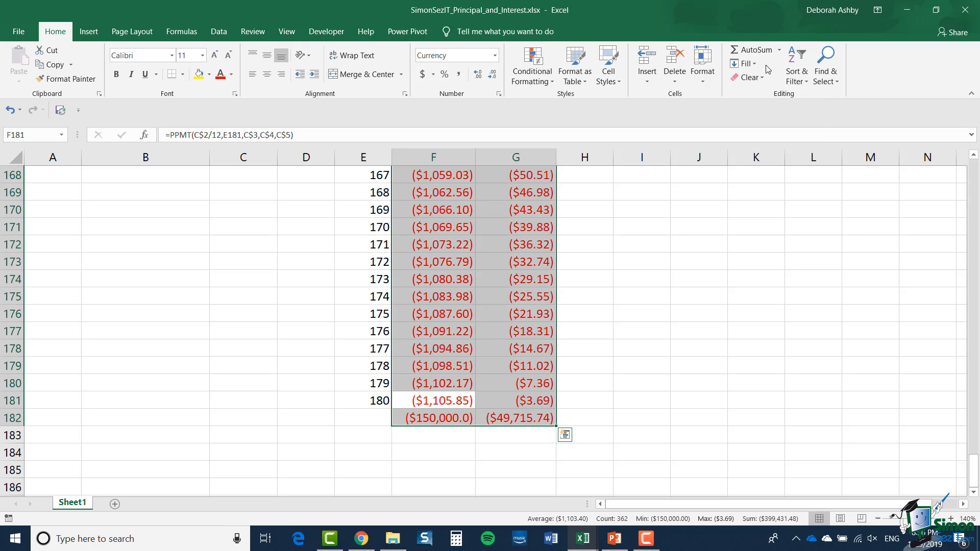
{"action": "left_click", "coordinate": [737, 343]}
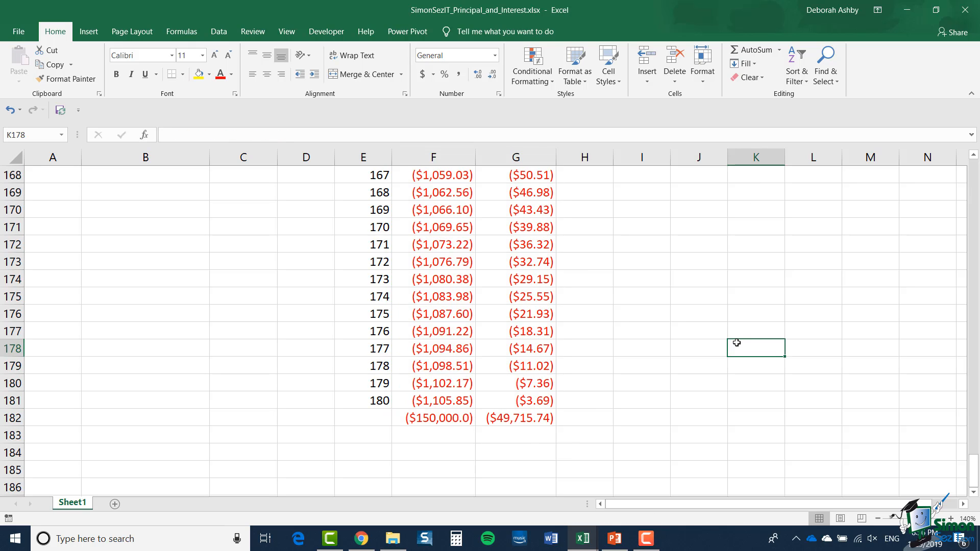